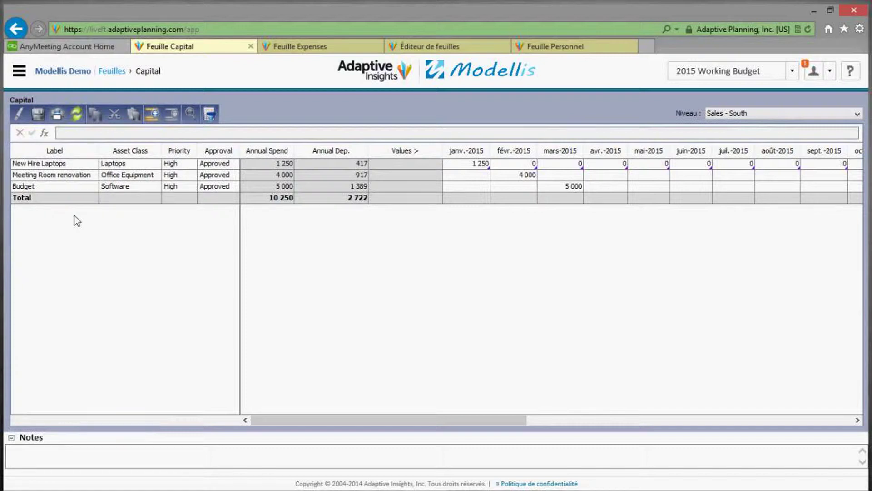
# Step: Examine the available asset class, priority and approval choices for the New Hire Laptops row
pyautogui.click(79, 164)
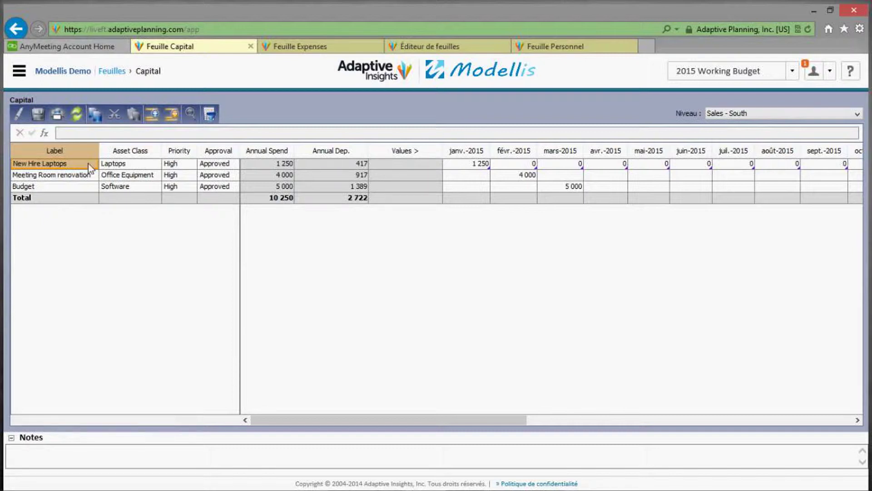
pyautogui.click(129, 166)
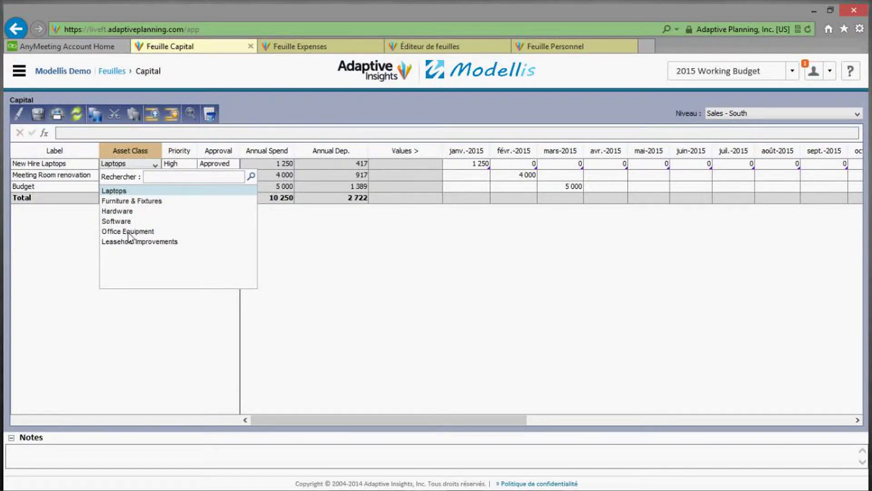
pyautogui.click(153, 351)
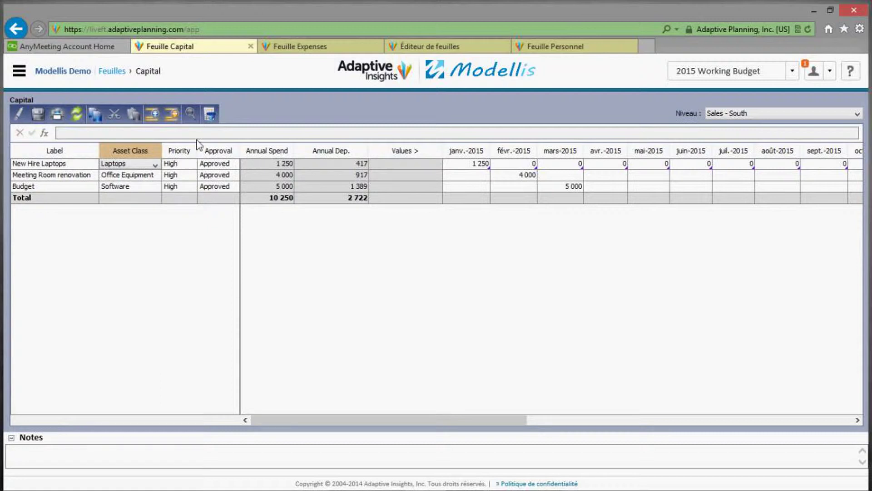
pyautogui.click(179, 164)
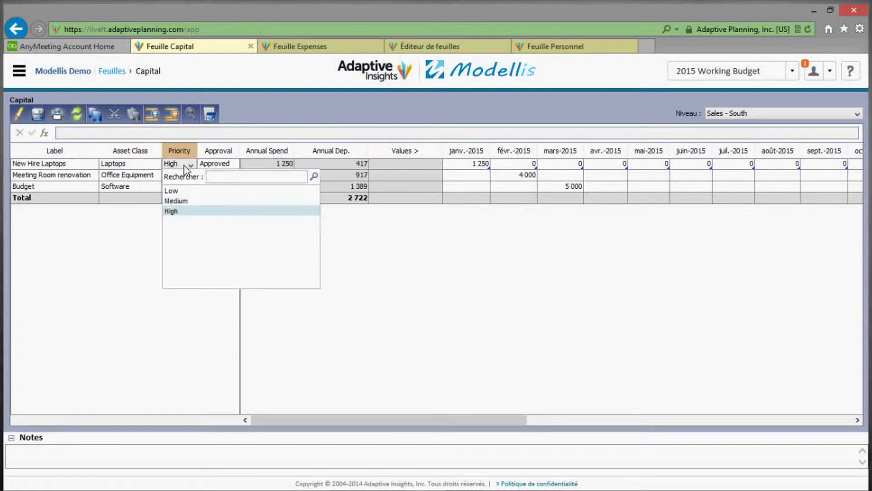
pyautogui.click(214, 167)
pyautogui.click(216, 167)
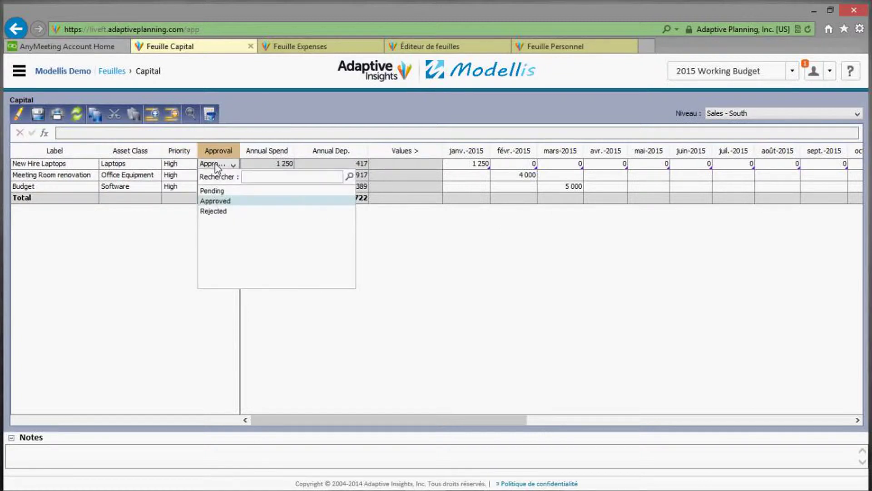
pyautogui.click(263, 231)
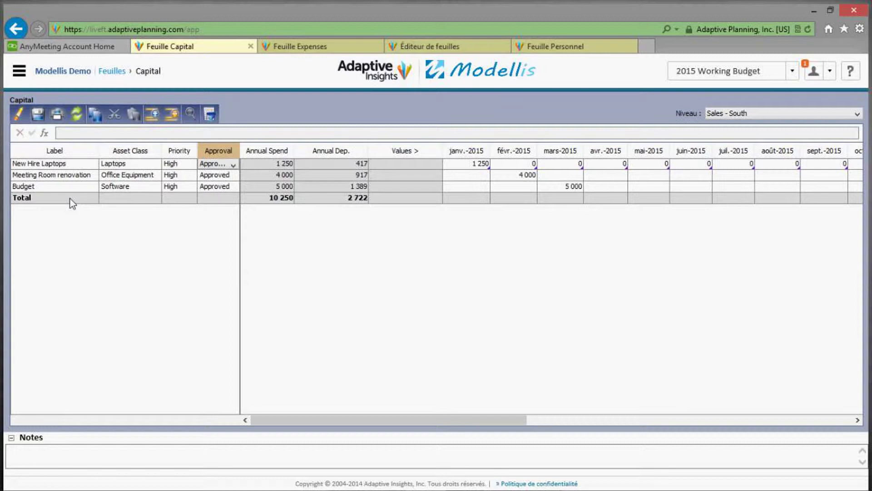
# Step: Open the line details of the Budget software row and view its capital and depreciation values from March 2015 onward
pyautogui.click(568, 189)
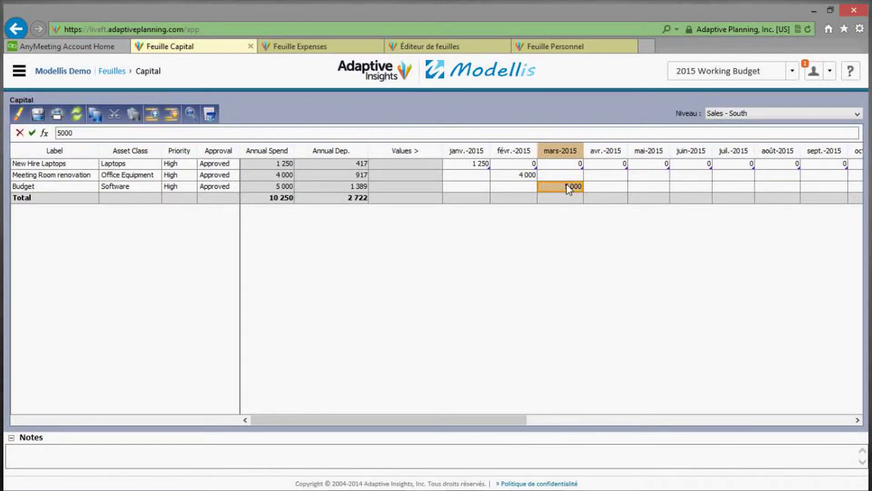
pyautogui.rightClick(569, 188)
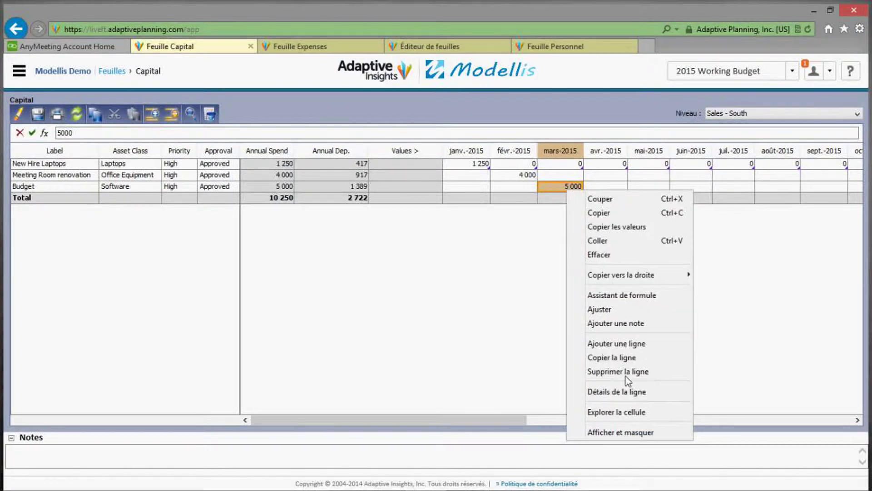
pyautogui.click(629, 395)
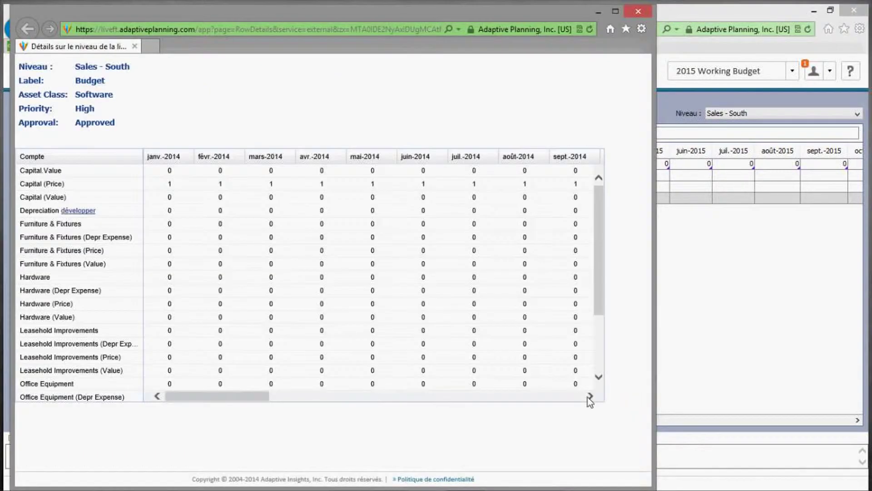
pyautogui.click(589, 396)
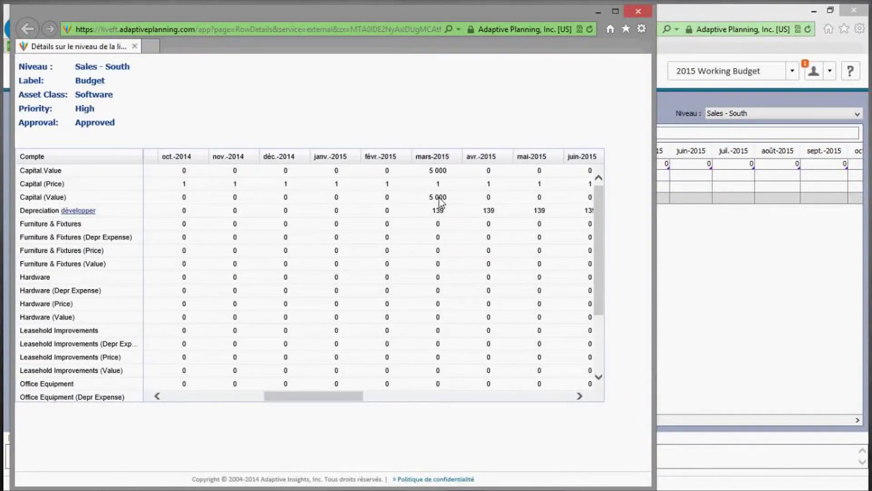
pyautogui.click(580, 396)
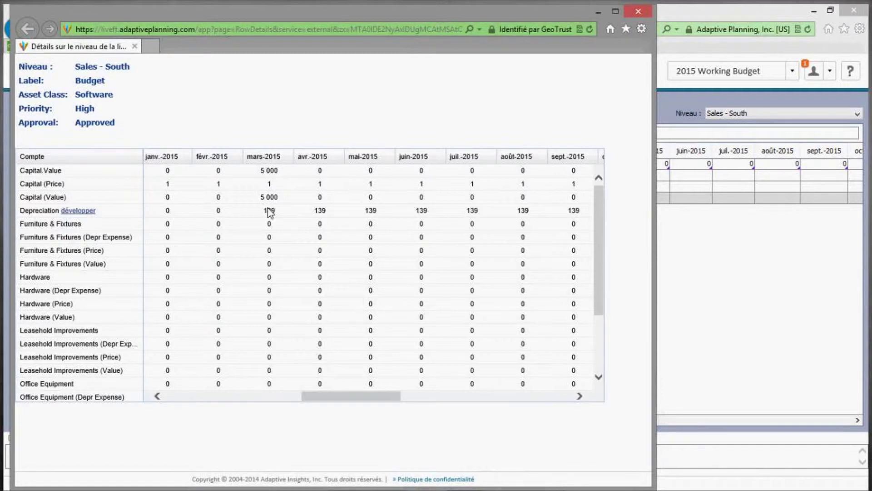
# Step: Expand the Depreciation account by month, examine the 2015 breakdown, and close the line details
pyautogui.click(88, 212)
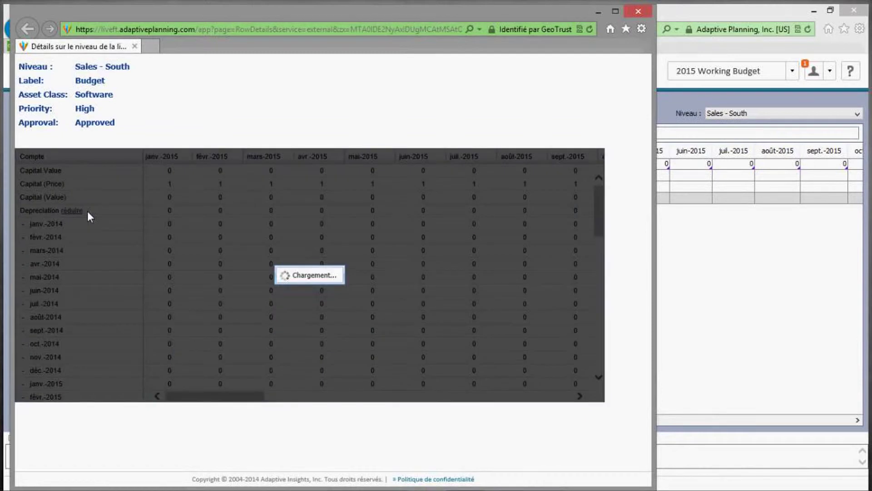
pyautogui.click(445, 398)
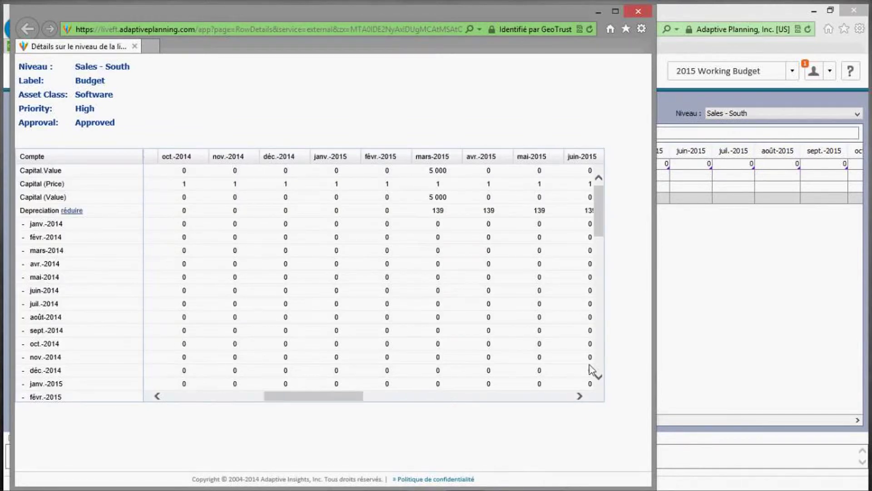
pyautogui.click(599, 377)
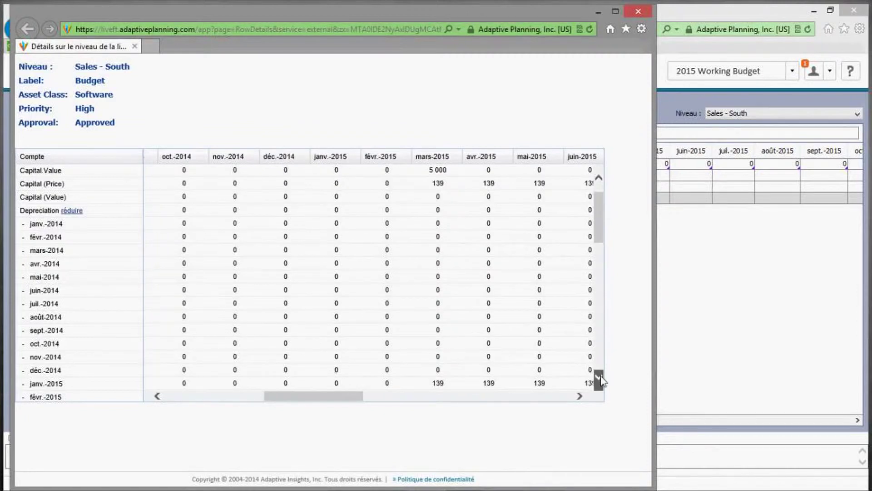
pyautogui.click(599, 377)
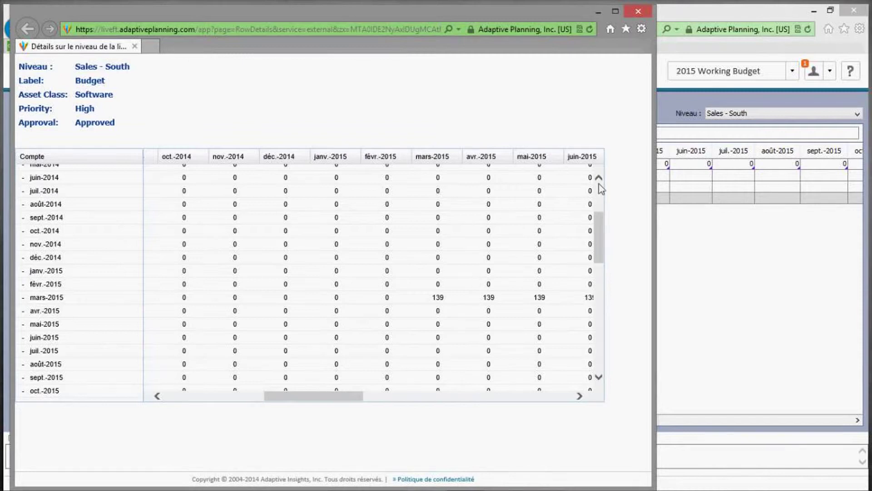
pyautogui.scroll(1, 600, 184)
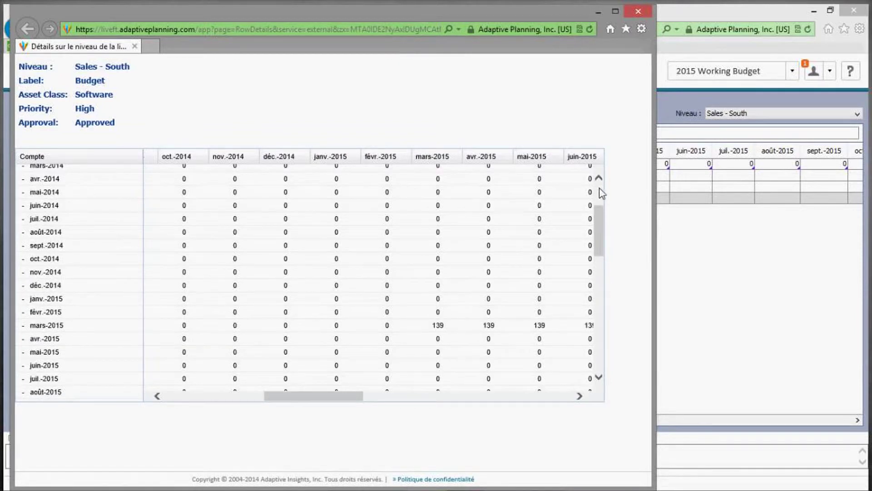
pyautogui.scroll(3, 602, 193)
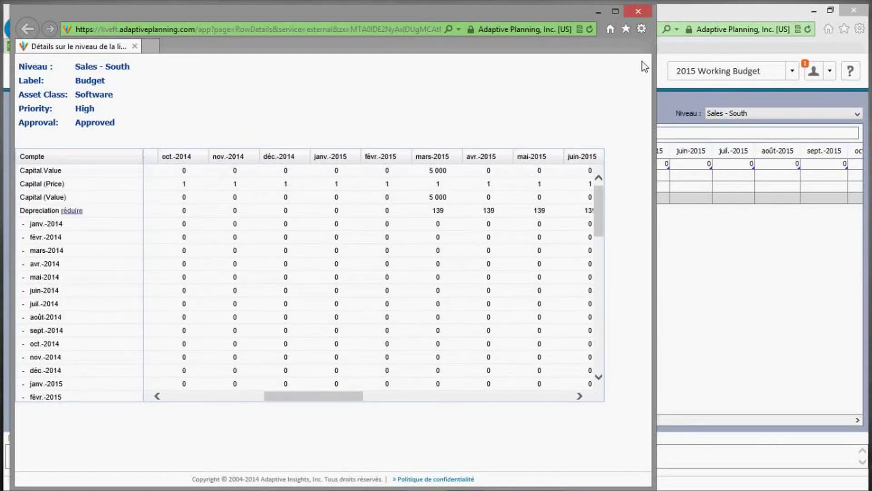
pyautogui.click(637, 12)
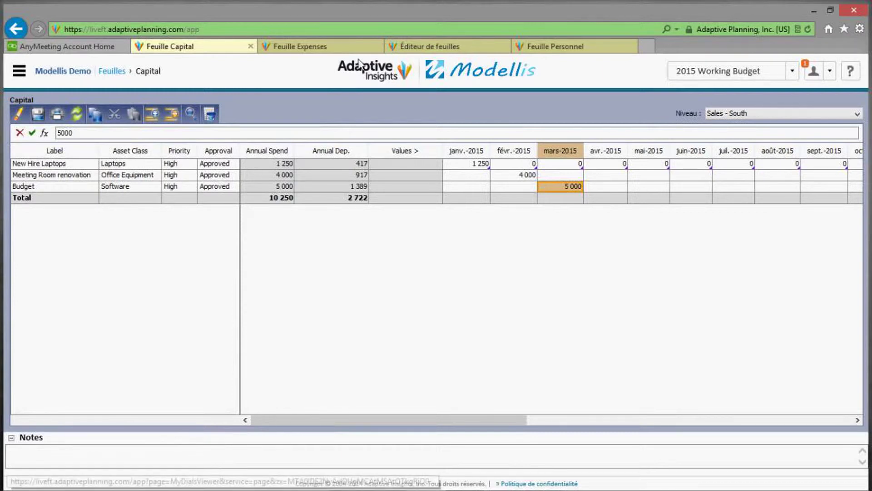
# Step: Switch to the Expenses sheet and explore the January 2015 cell of account 6382 New Assets
pyautogui.click(314, 46)
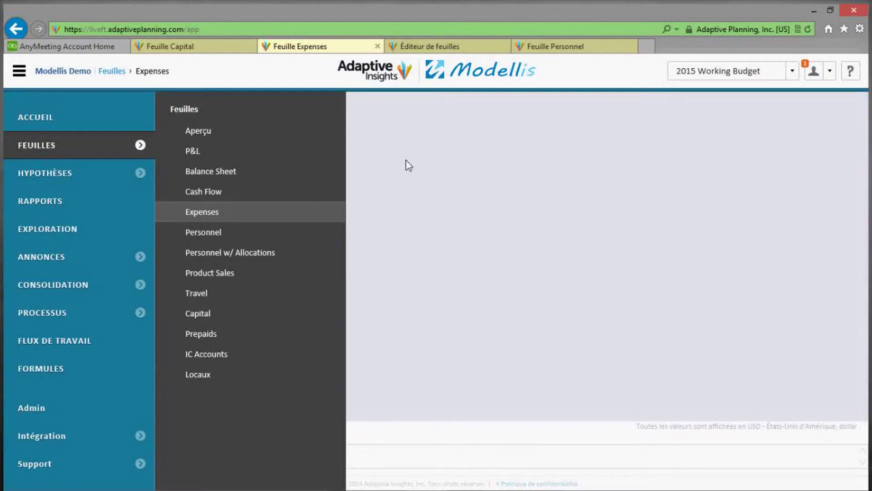
pyautogui.click(409, 166)
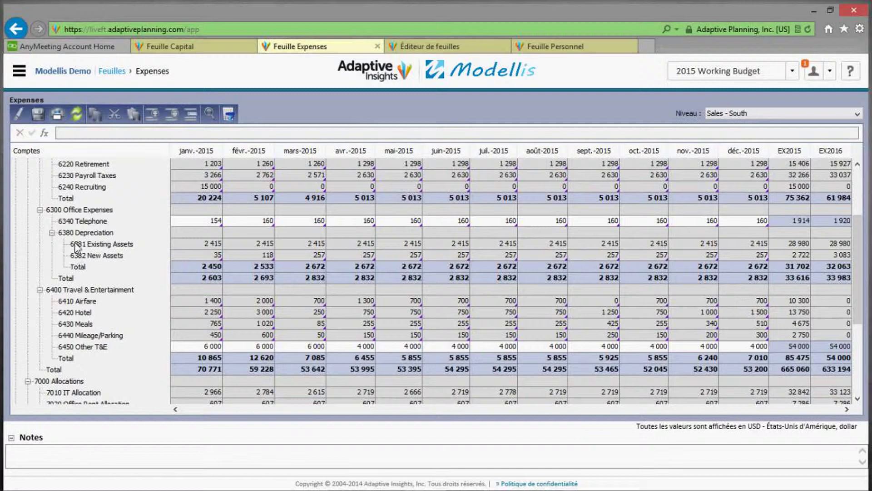
pyautogui.click(214, 257)
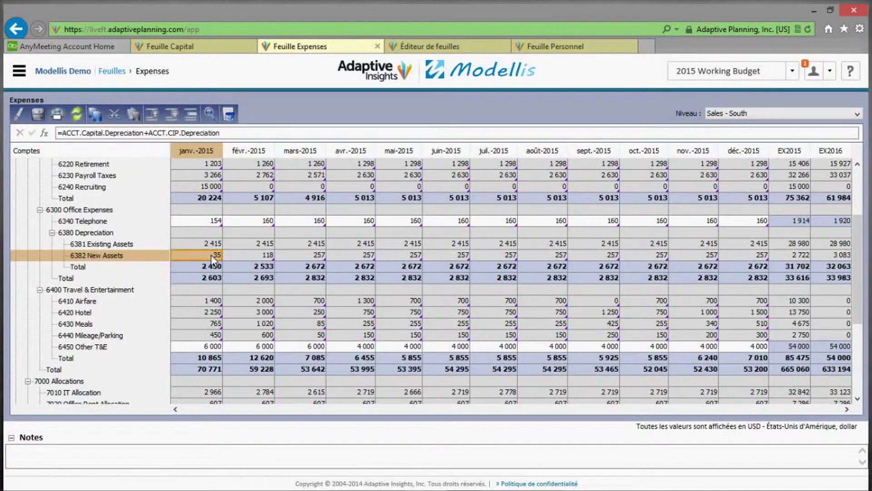
pyautogui.rightClick(213, 259)
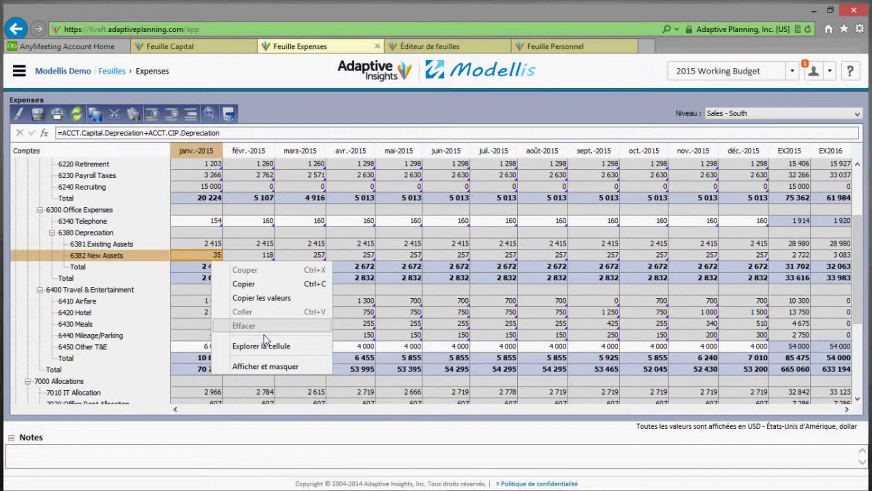
pyautogui.click(264, 344)
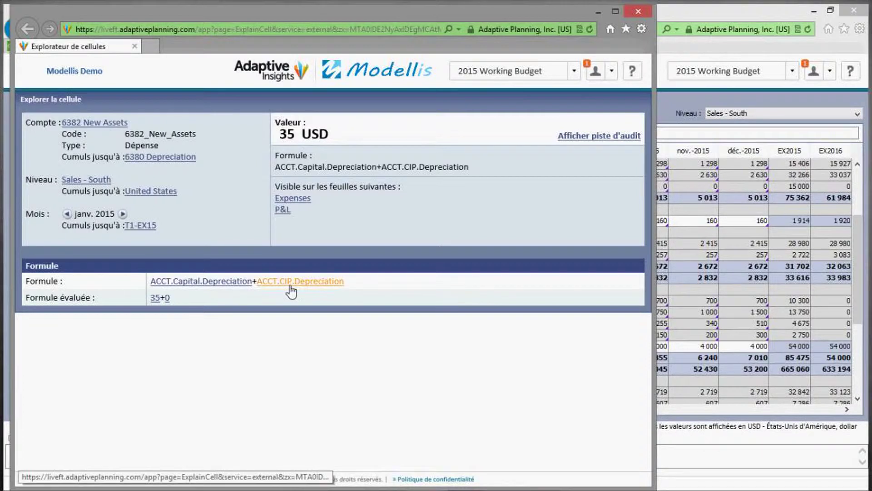
# Step: Drill into the Capital.Depreciation part of the formula to view its contributing lines, and close the cell explorer
pyautogui.moveTo(193, 283)
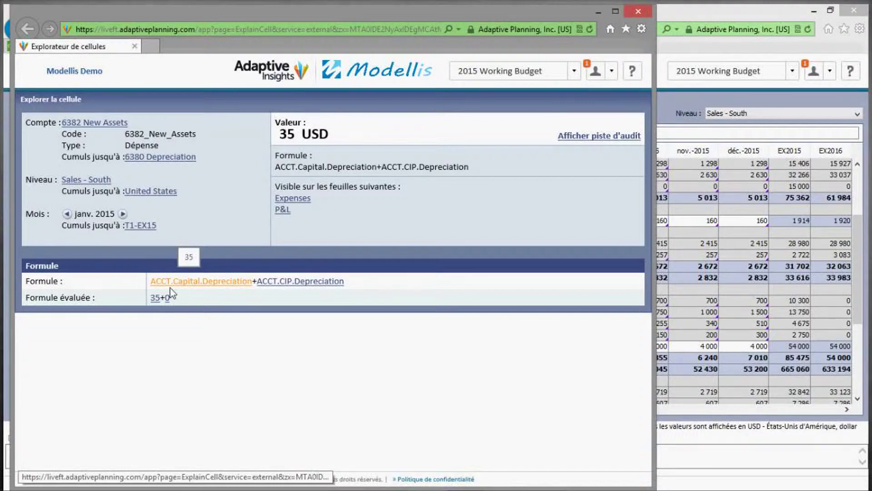
pyautogui.click(156, 298)
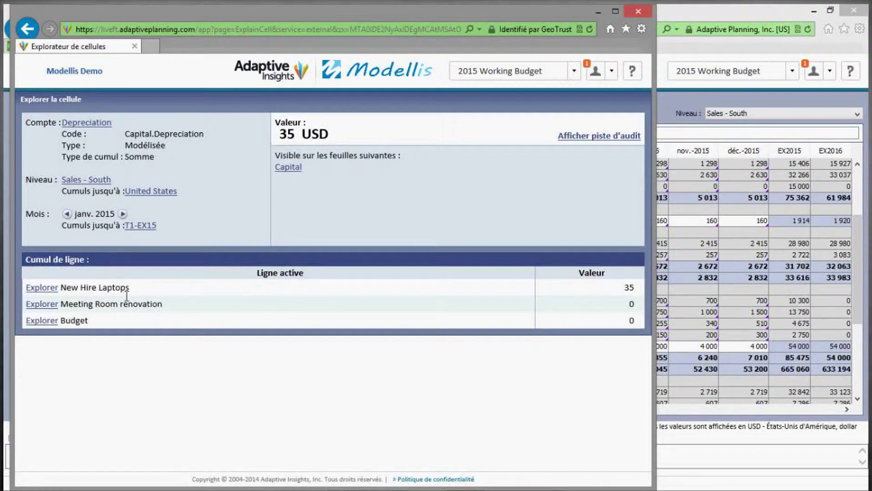
pyautogui.click(641, 12)
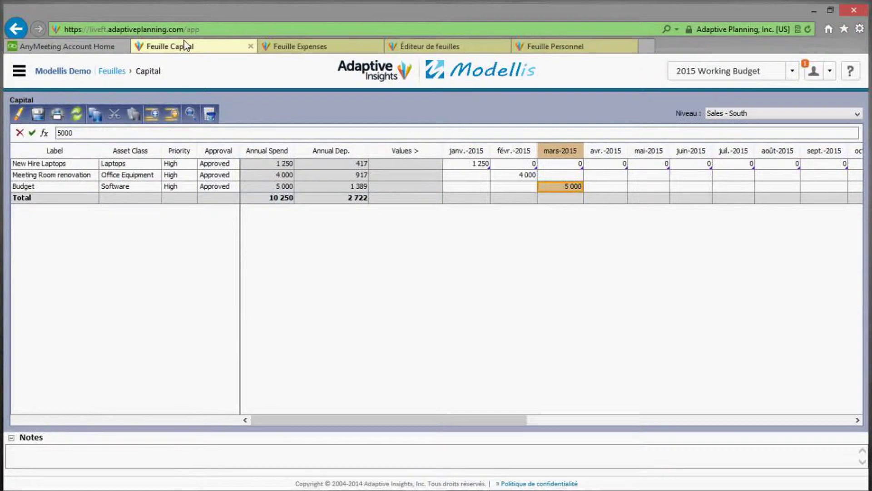
# Step: Add a new row to the Capital sheet and label it Chairs
pyautogui.click(153, 115)
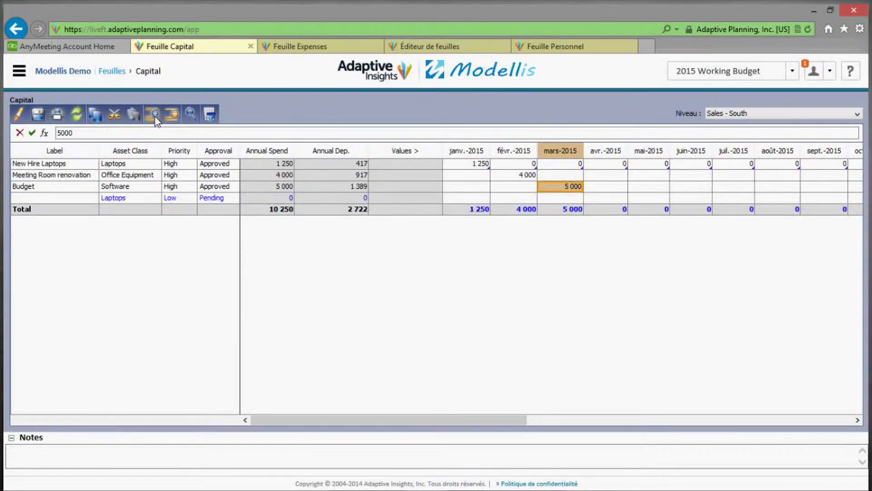
pyautogui.click(85, 197)
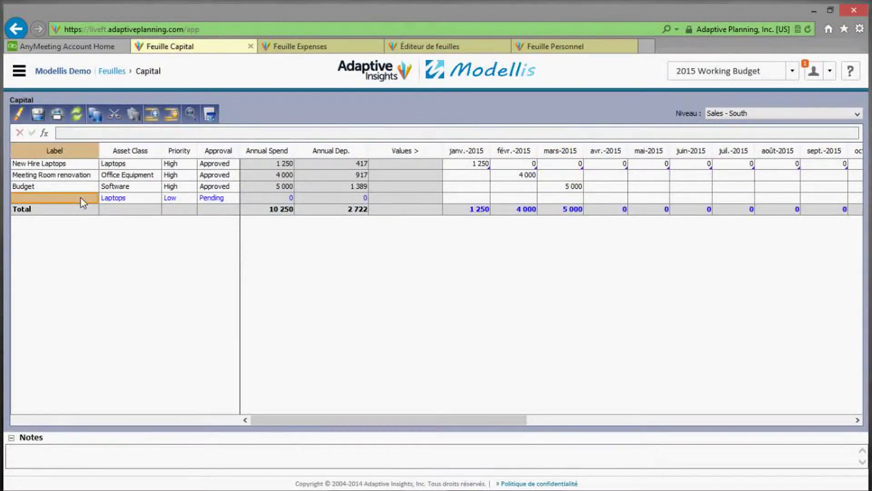
pyautogui.write('Chairs')
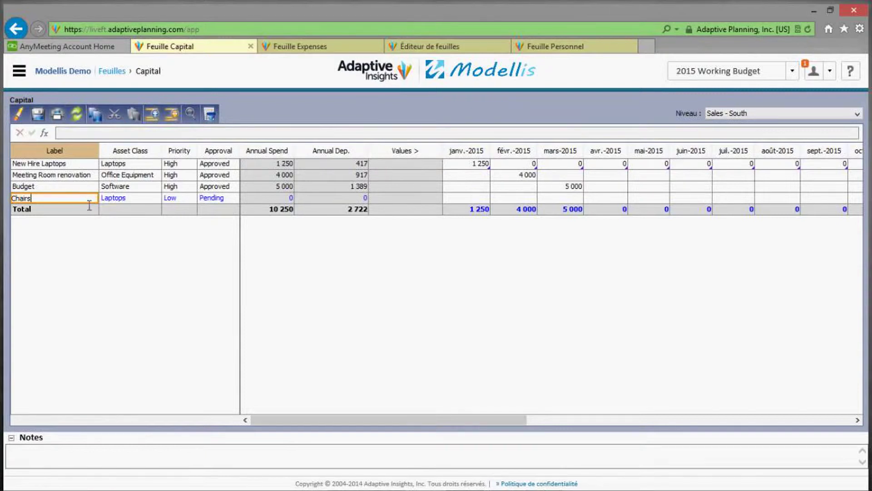
# Step: Set the Chairs row's asset class to Office Equipment, its priority to High and its approval to Approved
pyautogui.click(130, 199)
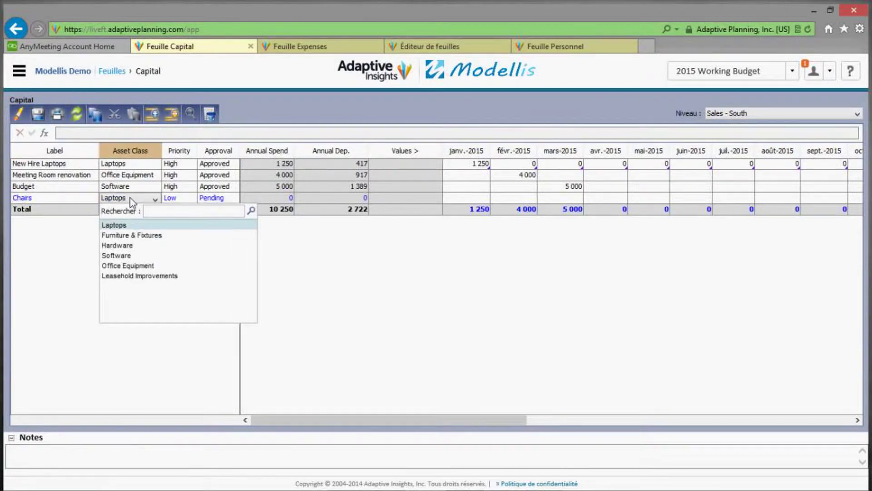
pyautogui.doubleClick(178, 199)
pyautogui.click(182, 245)
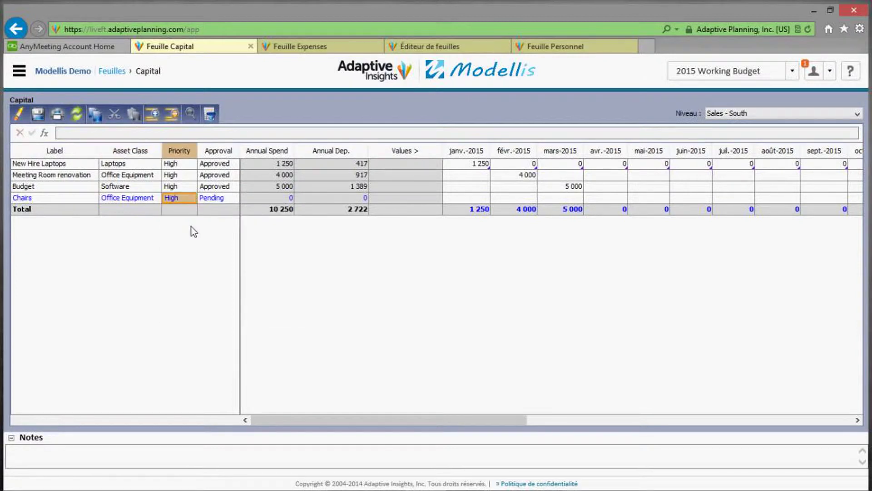
pyautogui.doubleClick(219, 198)
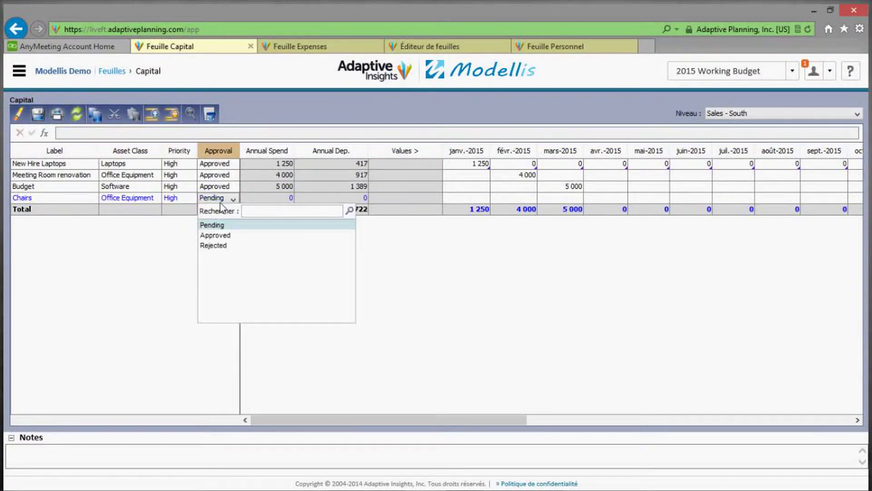
pyautogui.click(220, 232)
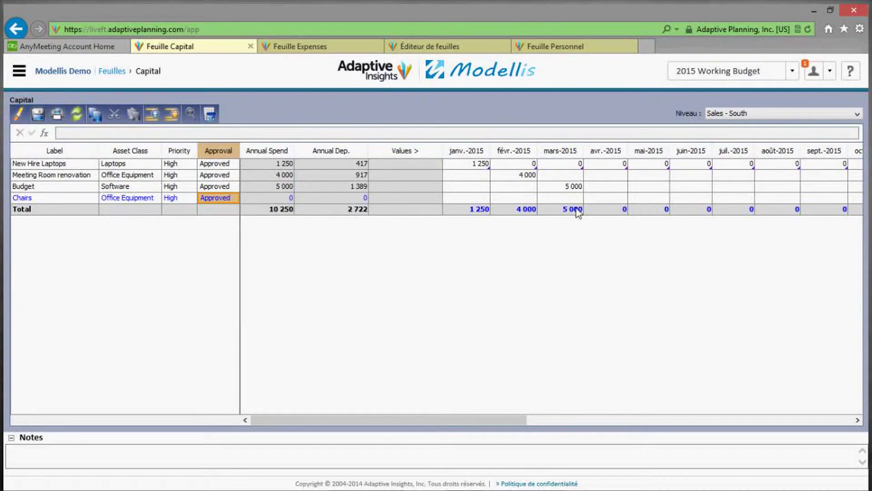
# Step: Enter 10000 for January 2015 in the Chairs row and save the Capital sheet
pyautogui.click(473, 199)
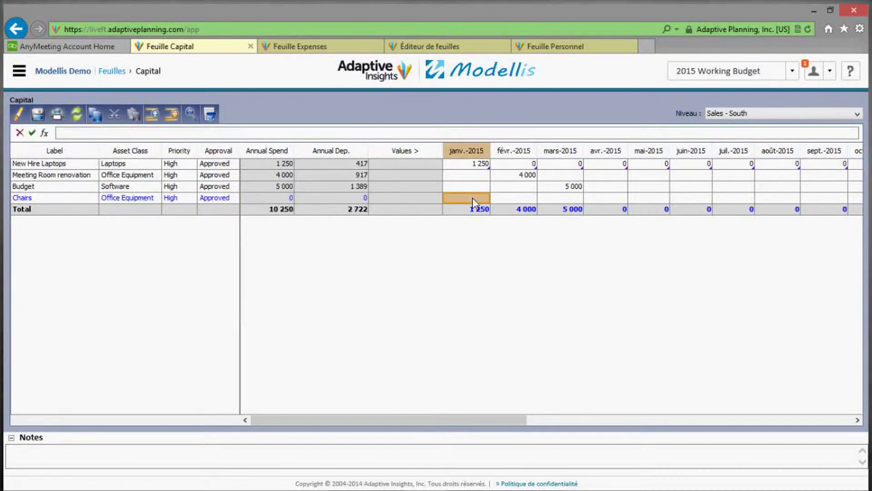
pyautogui.write('10000')
pyautogui.press('Return')
pyautogui.click(33, 116)
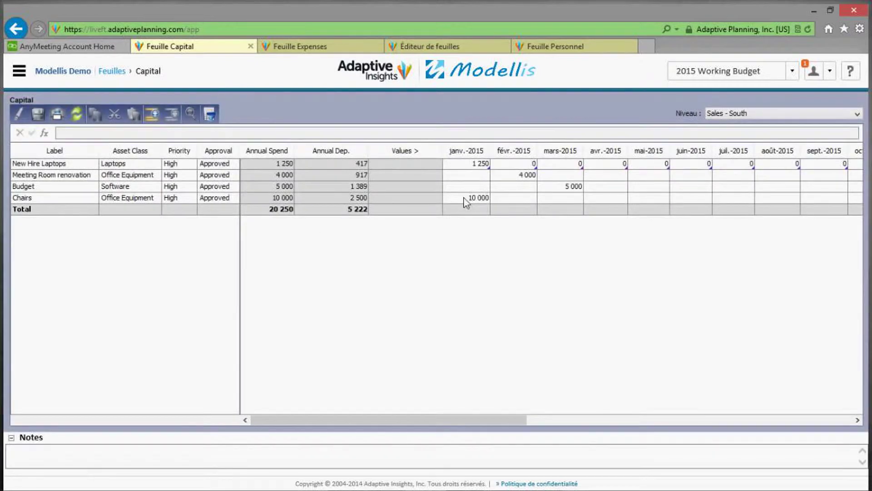
# Step: View the row details of the Chairs purchase from its January 2015 cell, and close the details window
pyautogui.rightClick(466, 201)
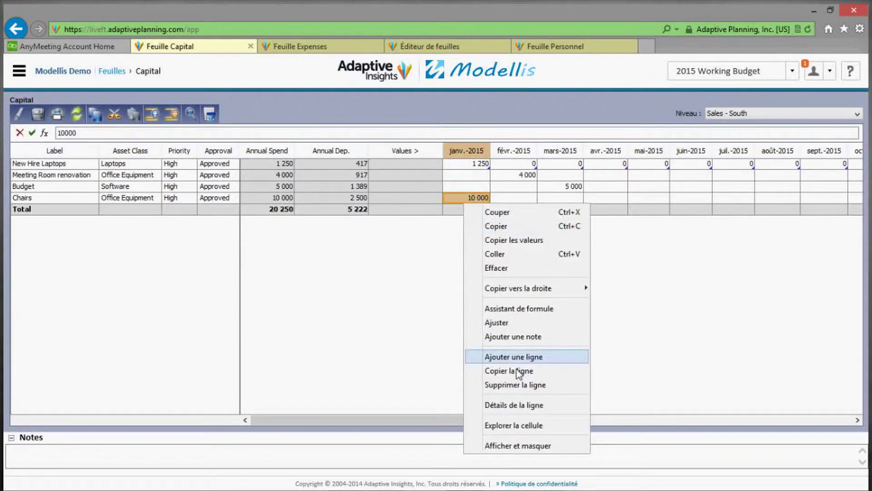
pyautogui.click(528, 406)
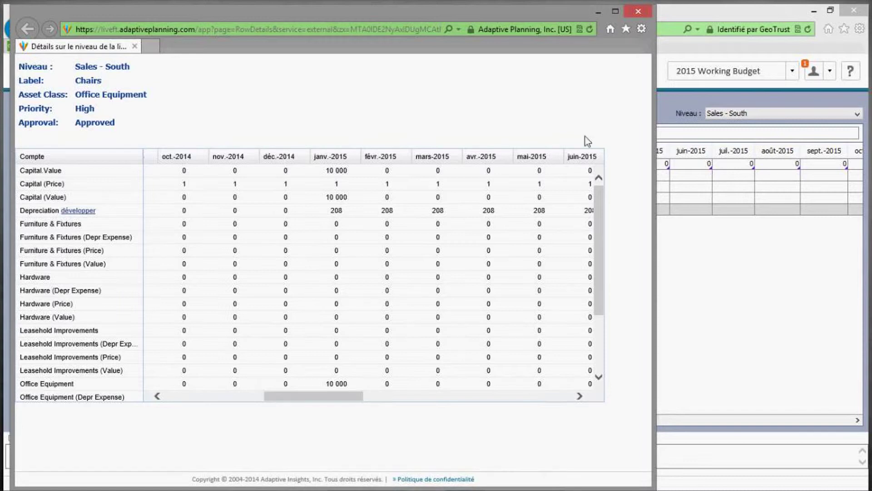
pyautogui.click(634, 14)
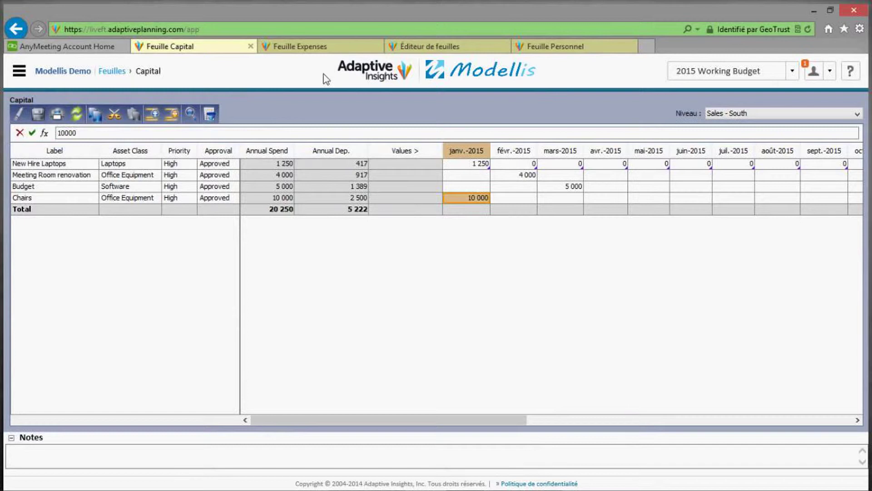
# Step: Refresh the Expenses sheet, explore the January 2015 cell of 6382 New Assets down to its Capital.Depreciation lines, and close the explorer
pyautogui.hotkey('ctrl', 'Tab')
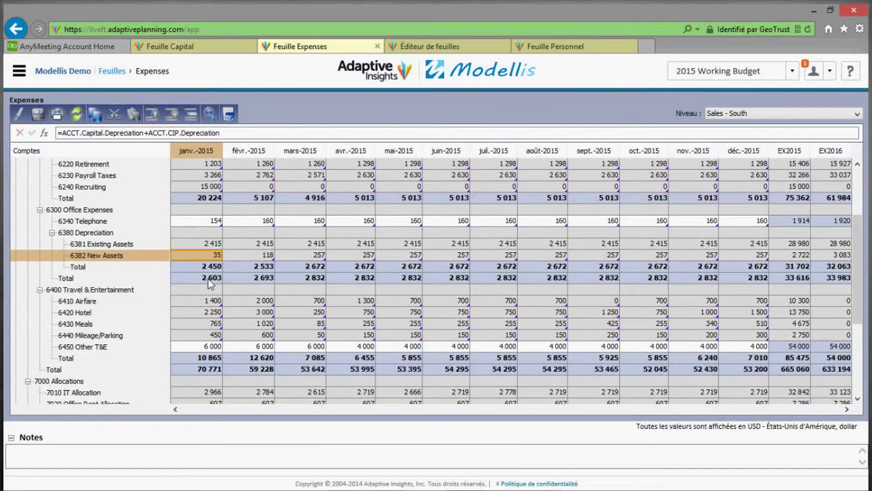
pyautogui.click(80, 118)
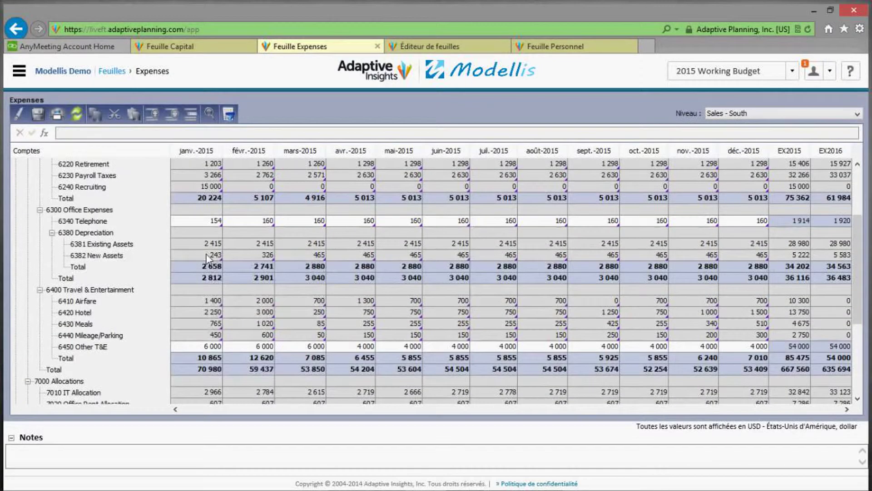
pyautogui.rightClick(208, 256)
pyautogui.click(242, 298)
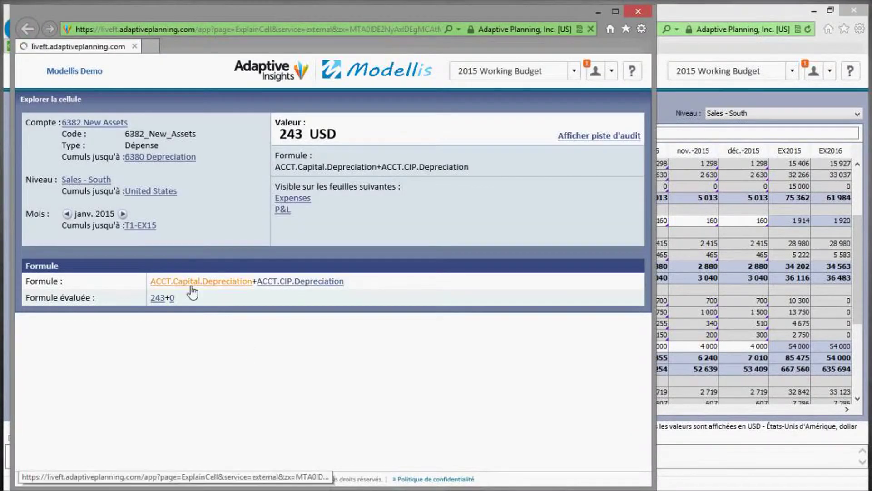
pyautogui.click(193, 284)
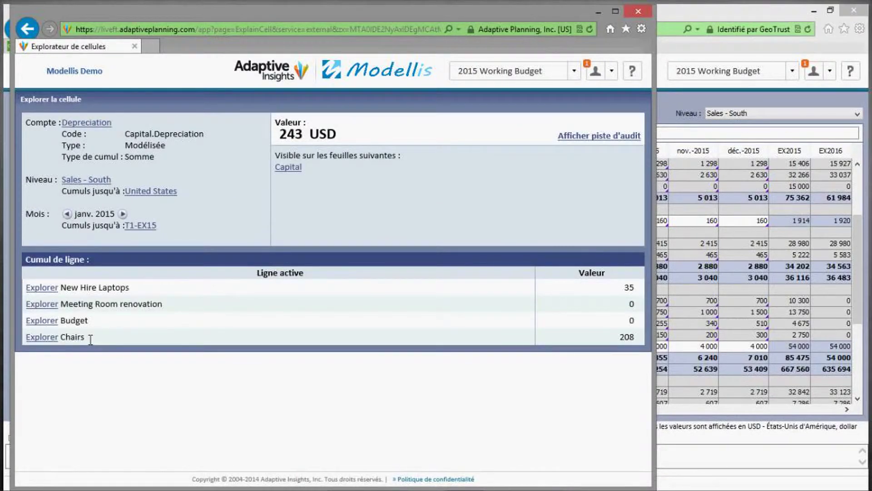
pyautogui.click(637, 13)
# Step: Open the Capital sheet's definition from the sheet editor and examine its Asset Class, Priority and Approval columns
pyautogui.click(208, 45)
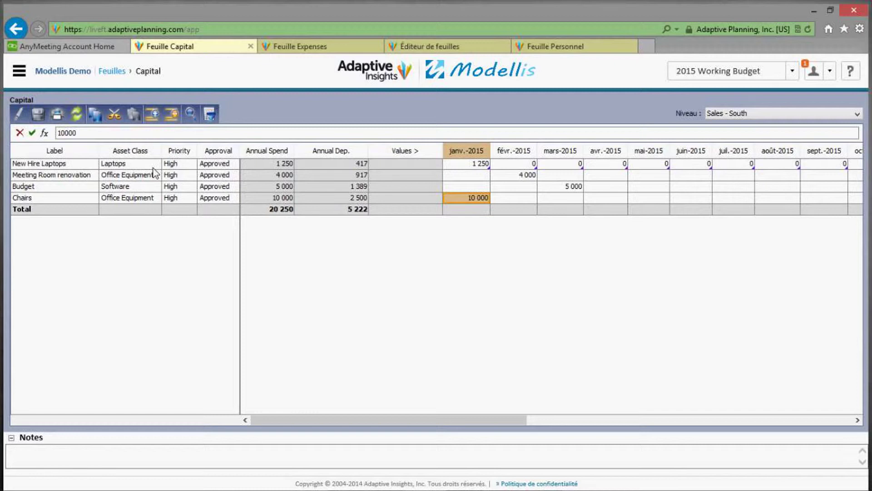
pyautogui.click(408, 49)
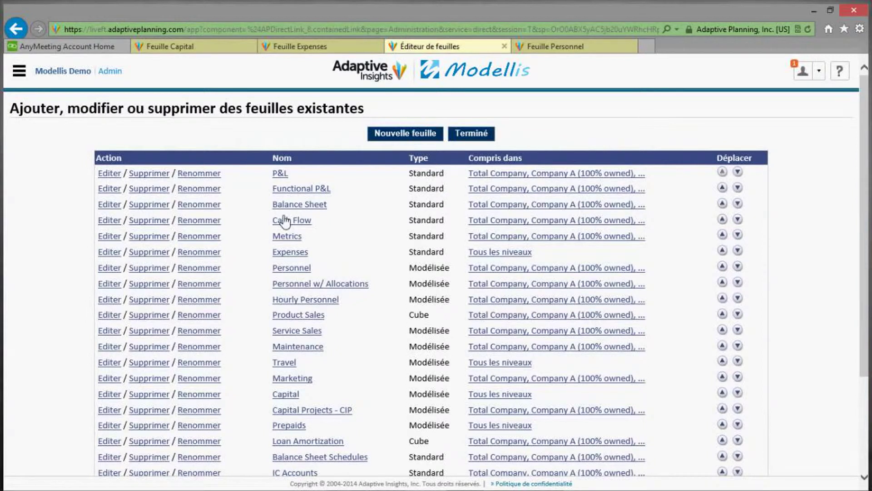
pyautogui.click(297, 379)
pyautogui.click(292, 396)
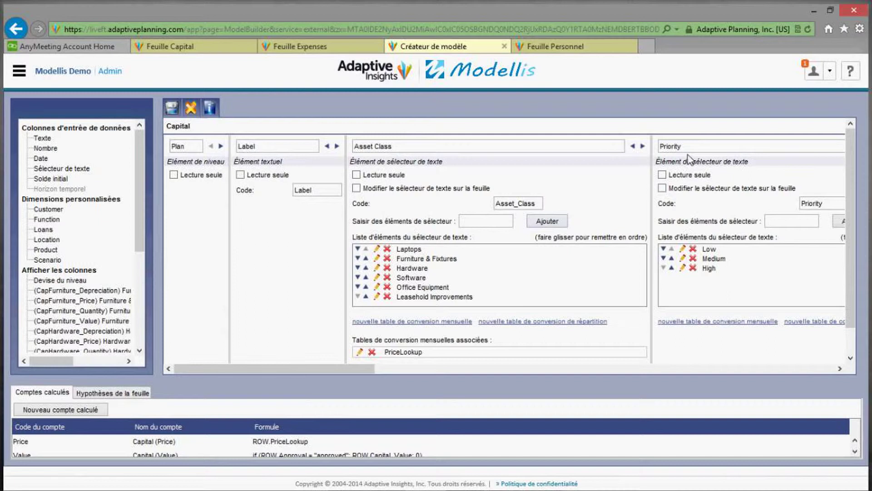
pyautogui.click(840, 369)
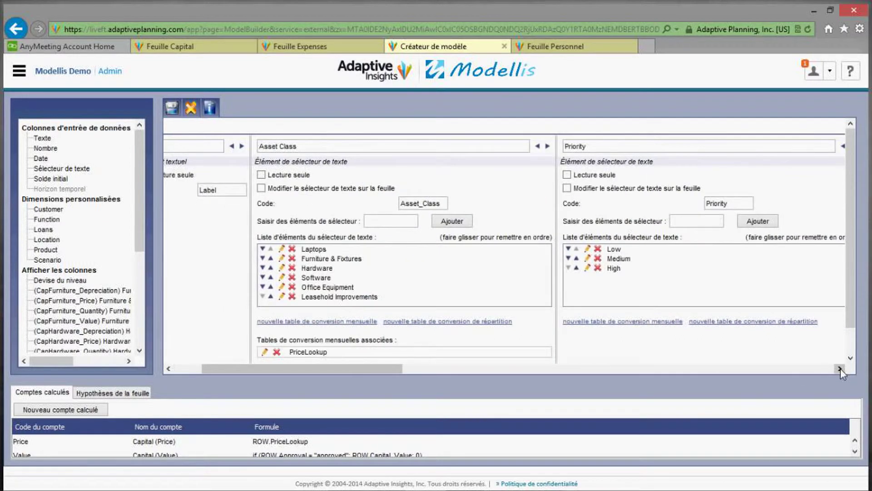
pyautogui.click(841, 369)
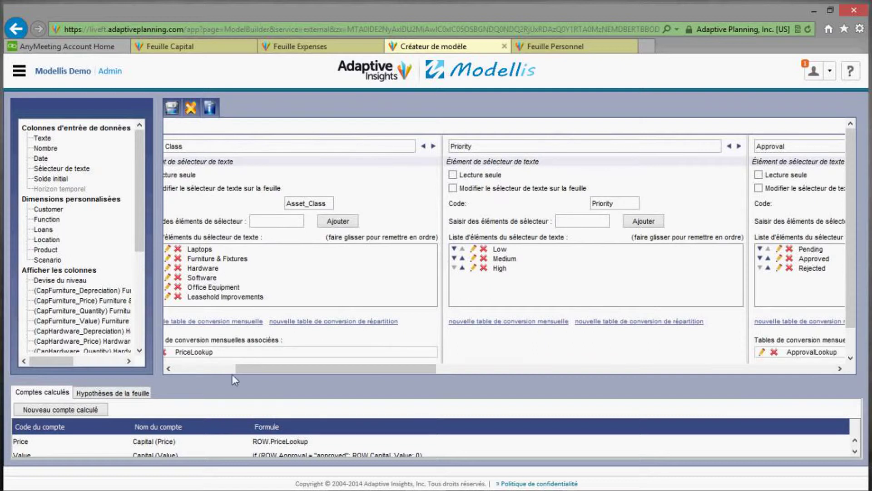
pyautogui.click(187, 369)
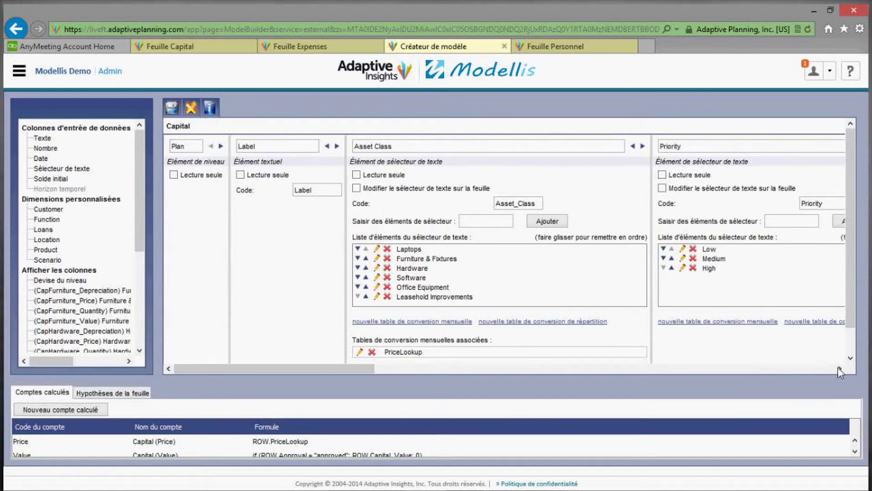
# Step: Open the Asset Class column's DeprLookup table, enlarge the dialog to review the depreciation periods, and cancel without changes
pyautogui.click(851, 358)
pyautogui.click(852, 360)
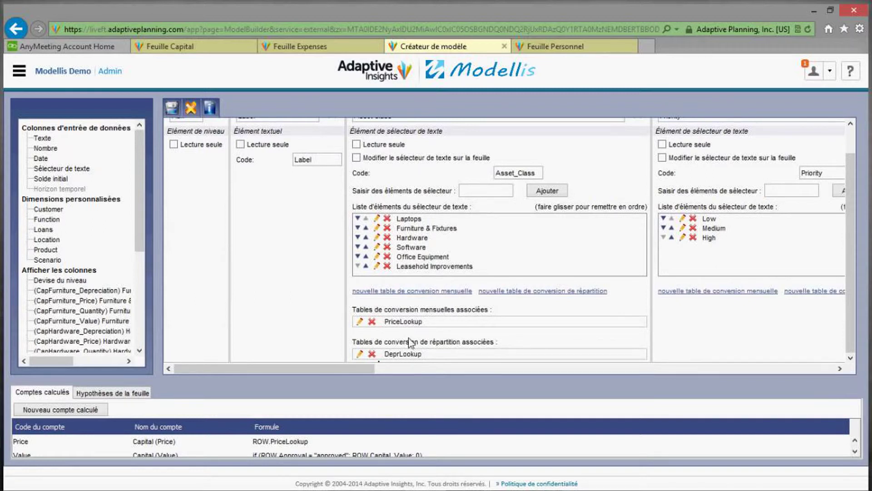
pyautogui.click(360, 354)
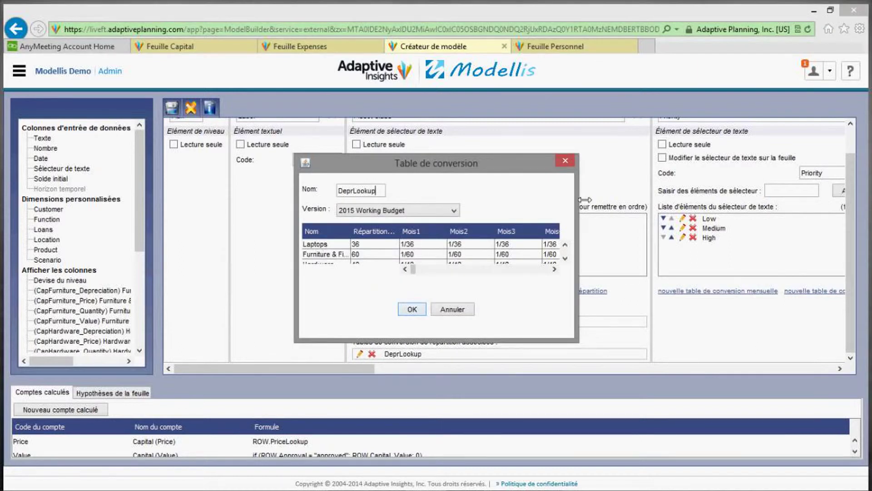
pyautogui.moveTo(586, 200); pyautogui.dragTo(736, 200)
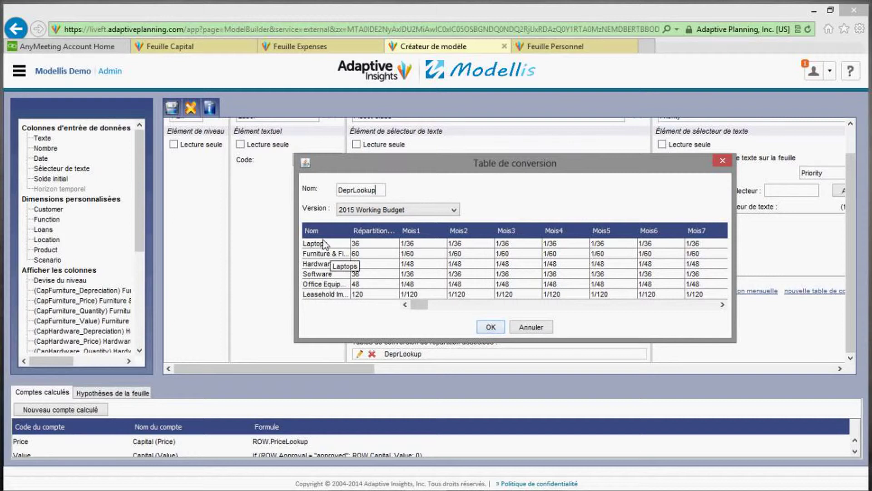
pyautogui.click(526, 330)
pyautogui.click(527, 331)
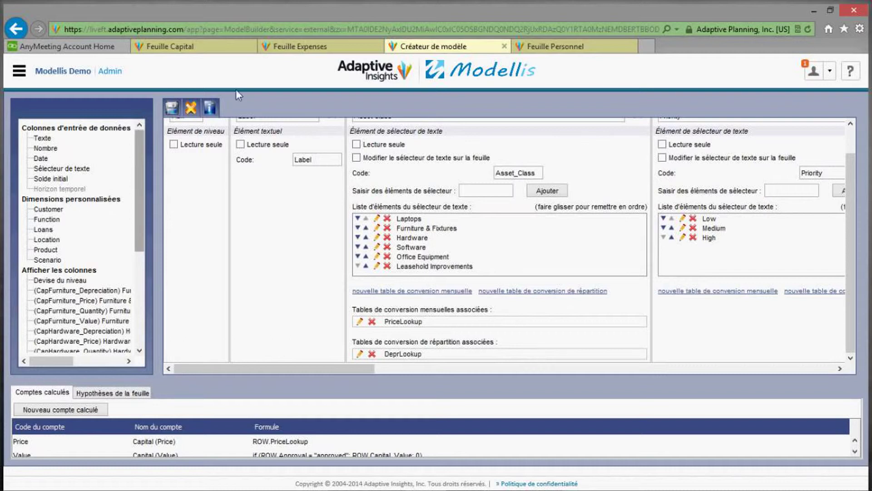
# Step: Switch to the Personnel sheet and view the Title and State of Residence choices for the VP row without changing them
pyautogui.click(539, 48)
pyautogui.click(471, 186)
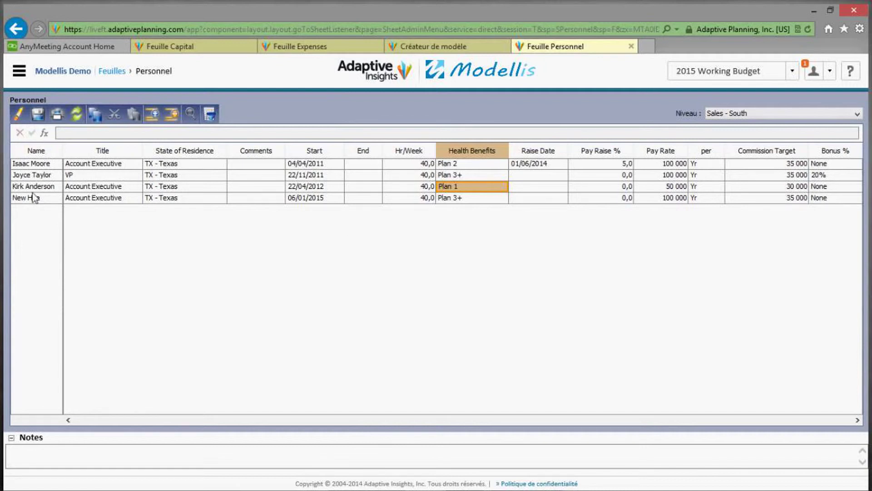
pyautogui.click(47, 175)
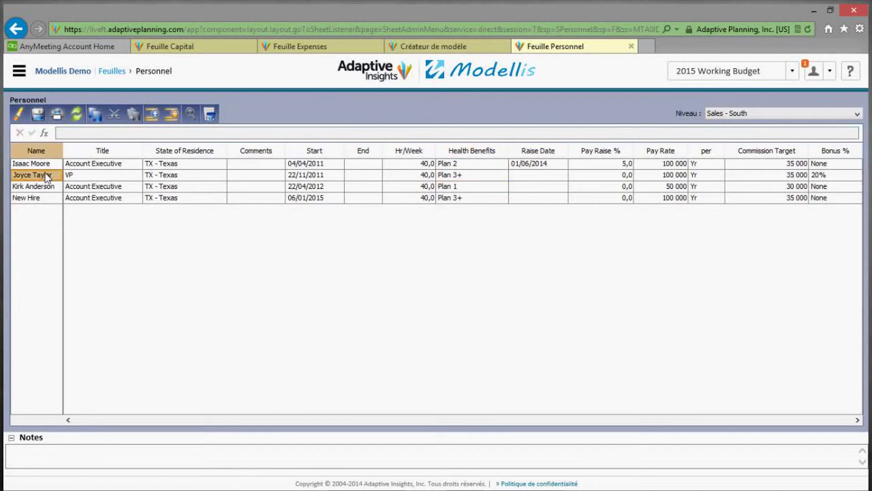
pyautogui.click(91, 177)
pyautogui.click(91, 177)
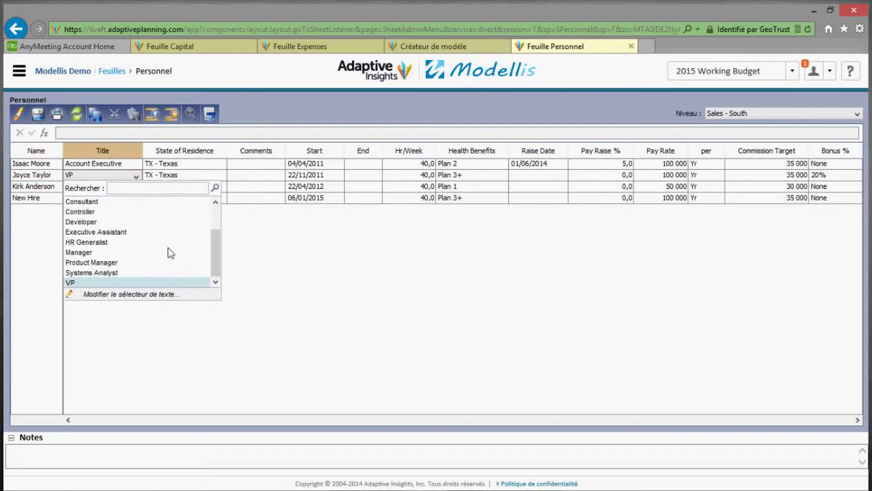
pyautogui.click(302, 265)
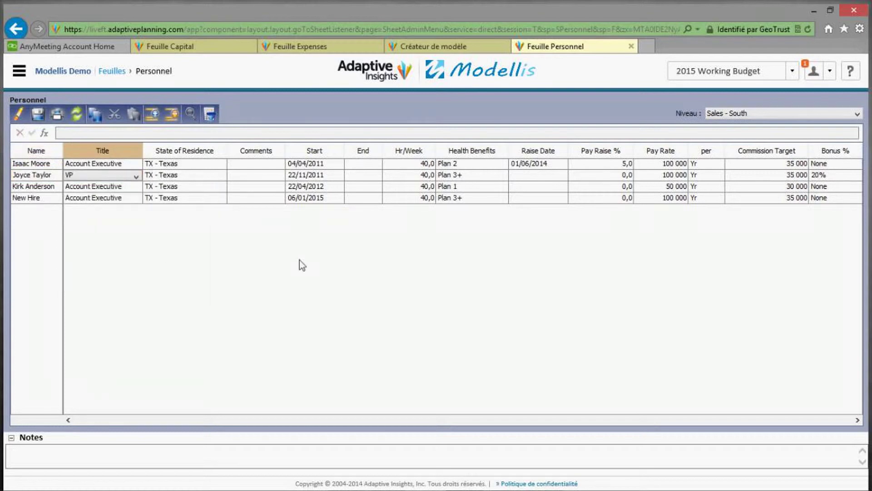
pyautogui.click(199, 175)
pyautogui.click(327, 220)
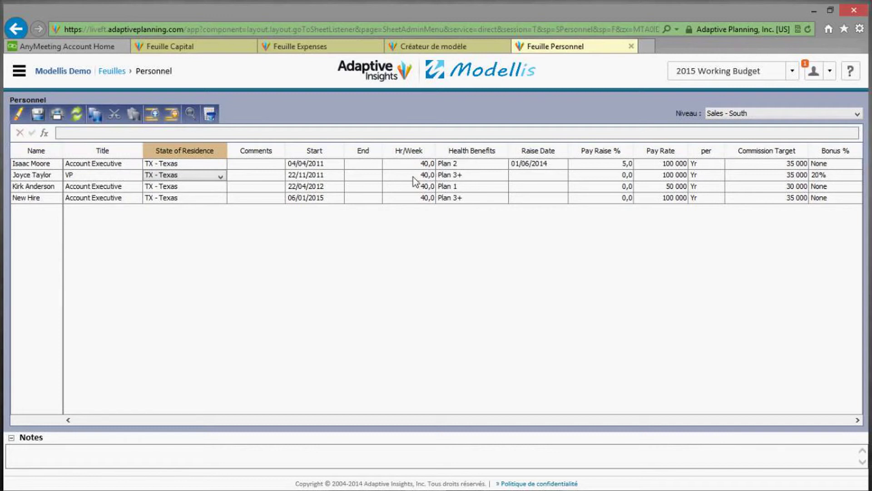
# Step: Return to the sheets overview for Sales - South and open the Travel sheet
pyautogui.click(116, 75)
pyautogui.click(394, 255)
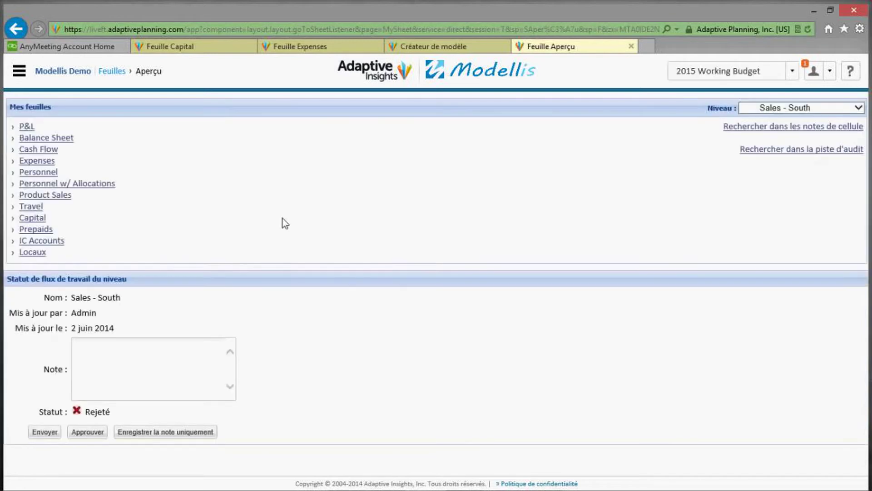
pyautogui.click(31, 207)
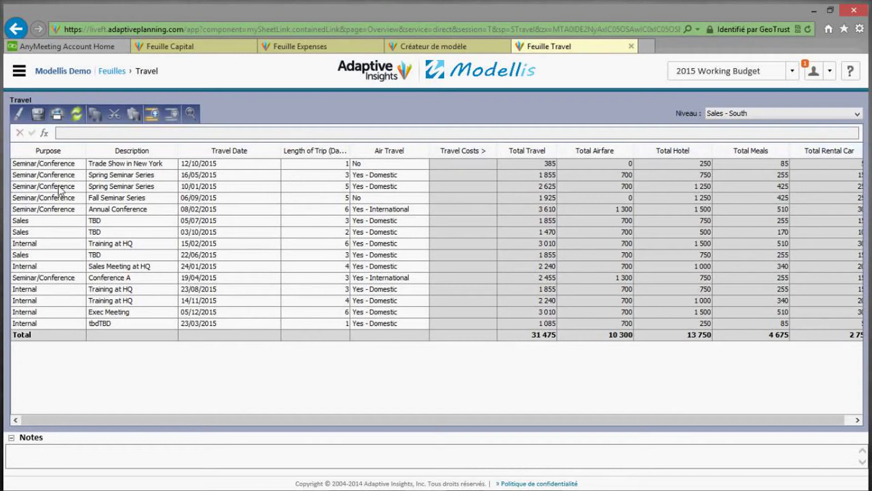
# Step: Inspect the Purpose choices and the Travel Date field of the Spring Seminar Series trip dated 10/01/2015
pyautogui.click(109, 187)
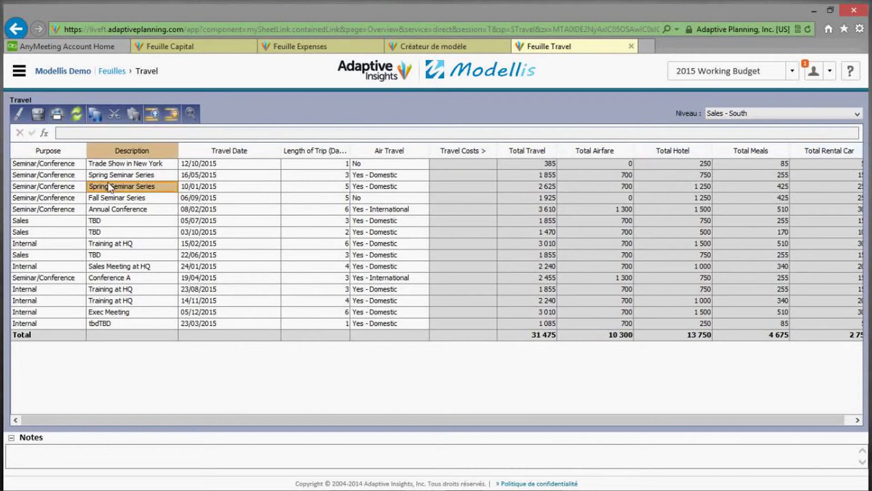
pyautogui.doubleClick(60, 189)
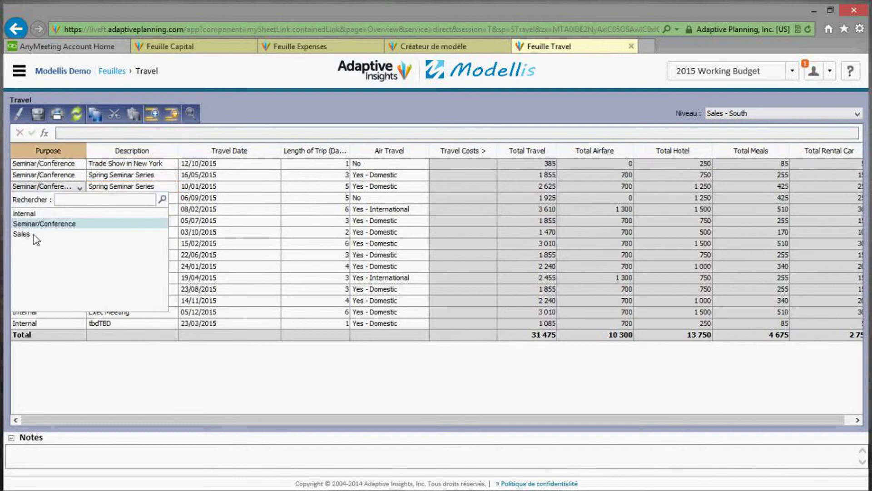
pyautogui.click(217, 190)
pyautogui.doubleClick(217, 190)
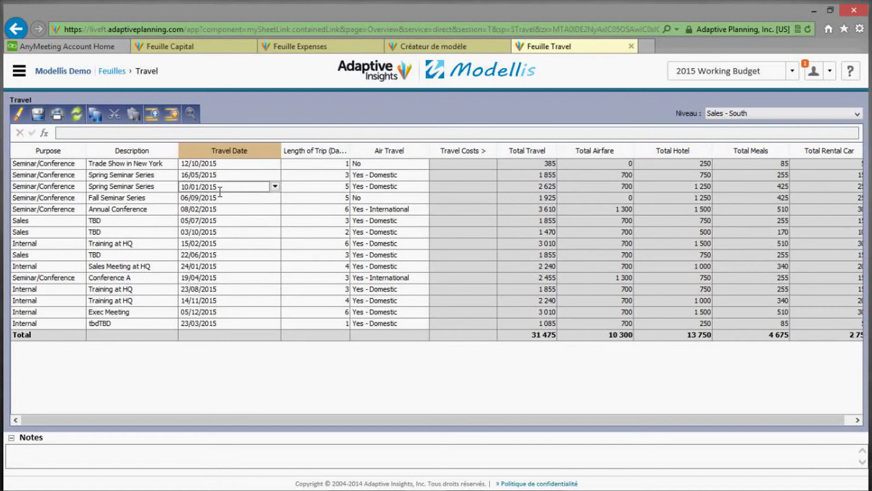
# Step: On the Expenses sheet, explore the January 2015 cell of 6410 Airfare down to its contributing Travel lines, and close the explorer
pyautogui.click(314, 51)
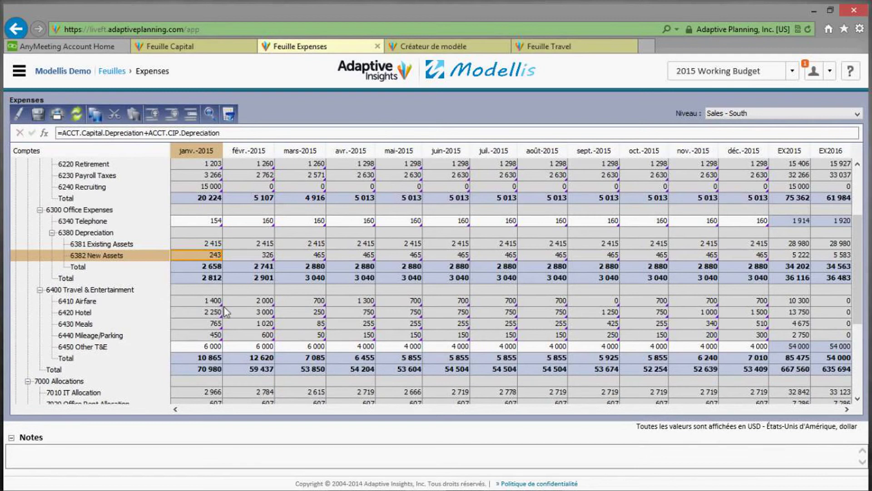
pyautogui.click(210, 302)
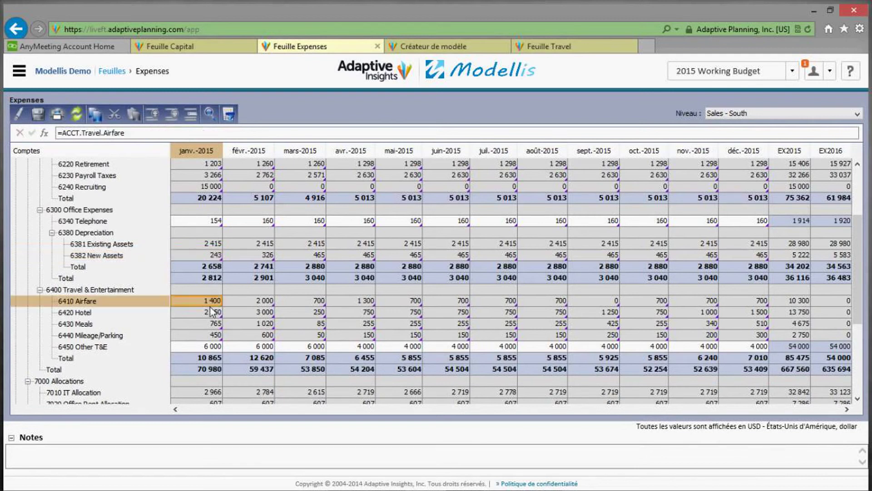
pyautogui.click(210, 310)
pyautogui.rightClick(213, 302)
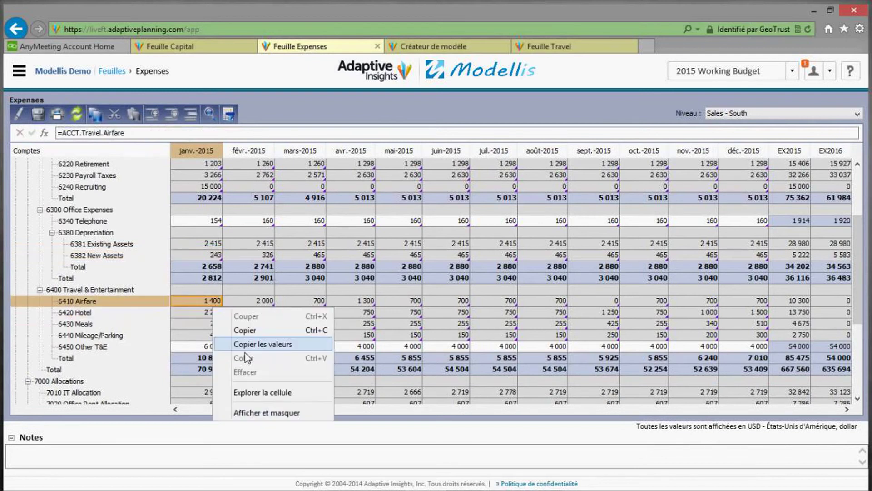
pyautogui.click(256, 394)
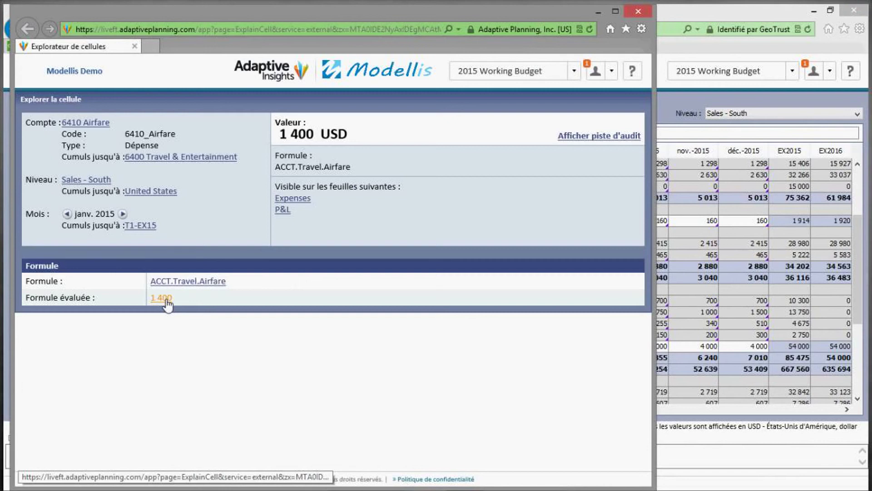
pyautogui.click(166, 301)
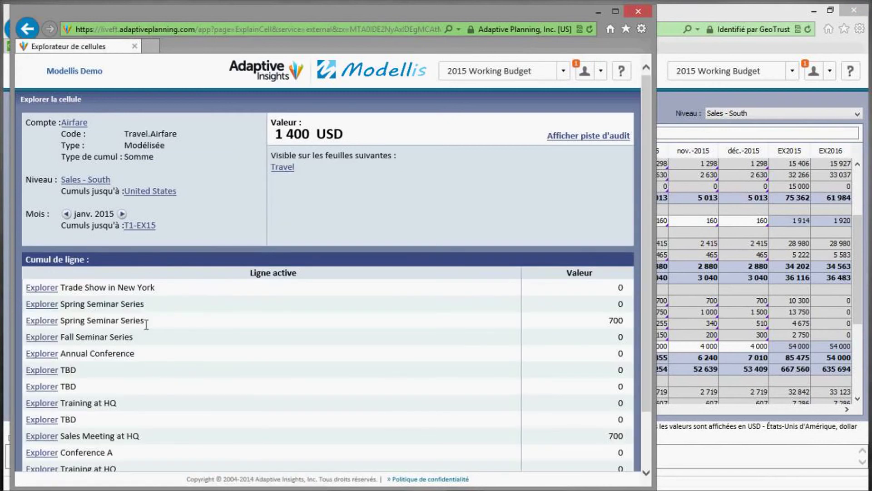
pyautogui.click(640, 11)
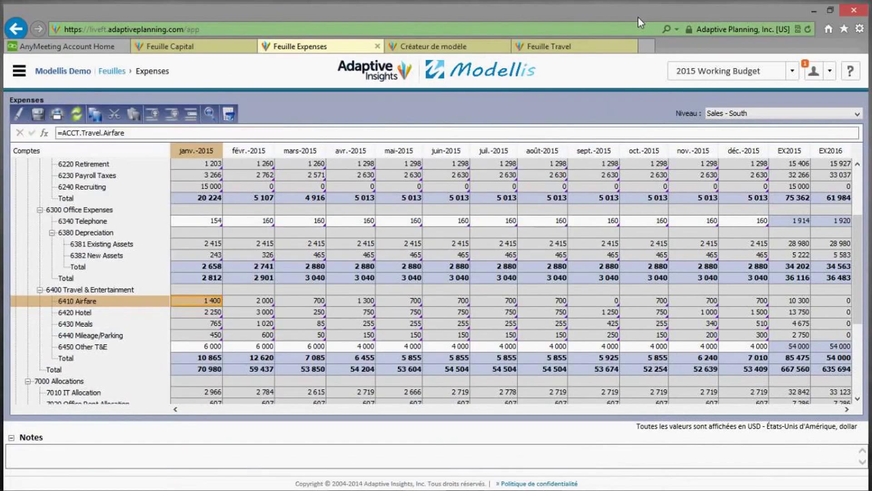